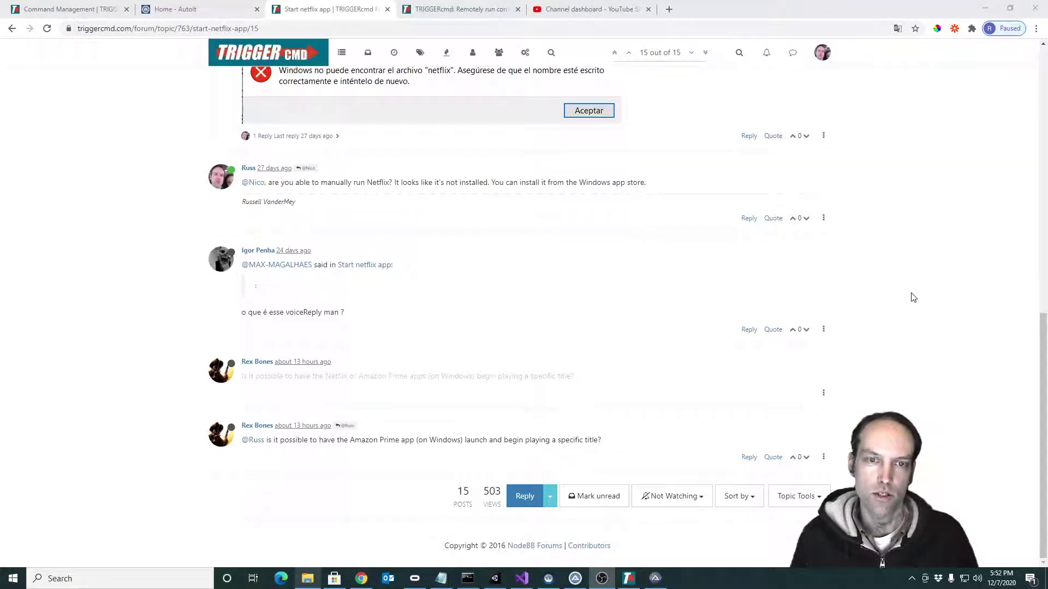
Step: Highlight the forum post's request to play titles in the Amazon Prime Windows app
{"action": "left_click_drag", "start_coordinate": [614, 444], "coordinate": [461, 454]}
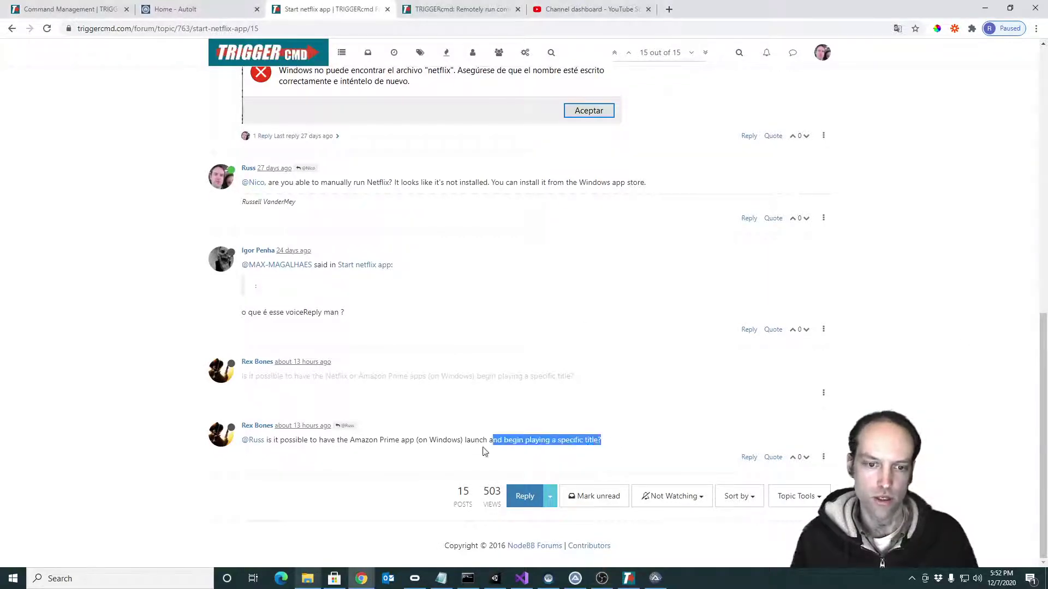
{"action": "left_click", "coordinate": [337, 449]}
{"action": "left_click_drag", "start_coordinate": [345, 443], "coordinate": [430, 440]}
{"action": "left_click", "coordinate": [361, 441]}
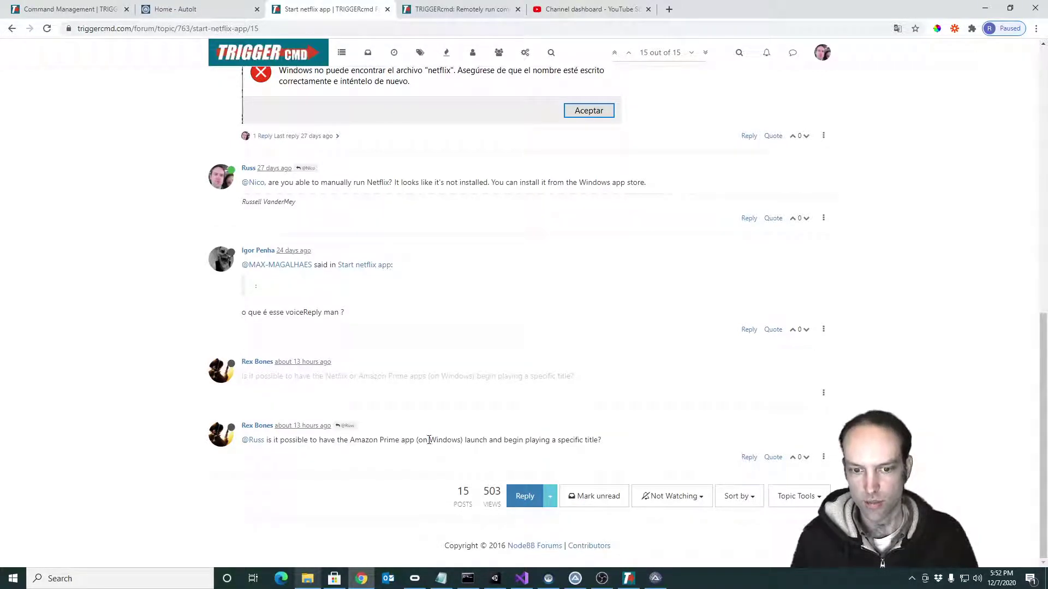
{"action": "left_click_drag", "start_coordinate": [427, 440], "coordinate": [622, 446]}
{"action": "left_click", "coordinate": [623, 446]}
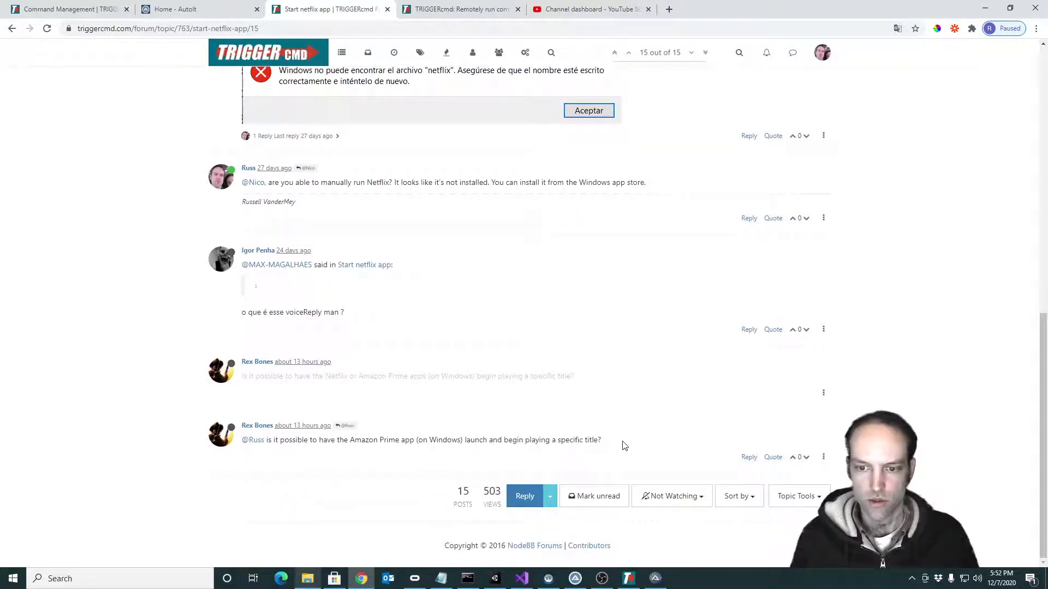
Step: Run prime.au3 with F5 to search Prime Video for 'the boys season 2'
{"action": "left_click", "coordinate": [576, 579]}
{"action": "left_click", "coordinate": [654, 578]}
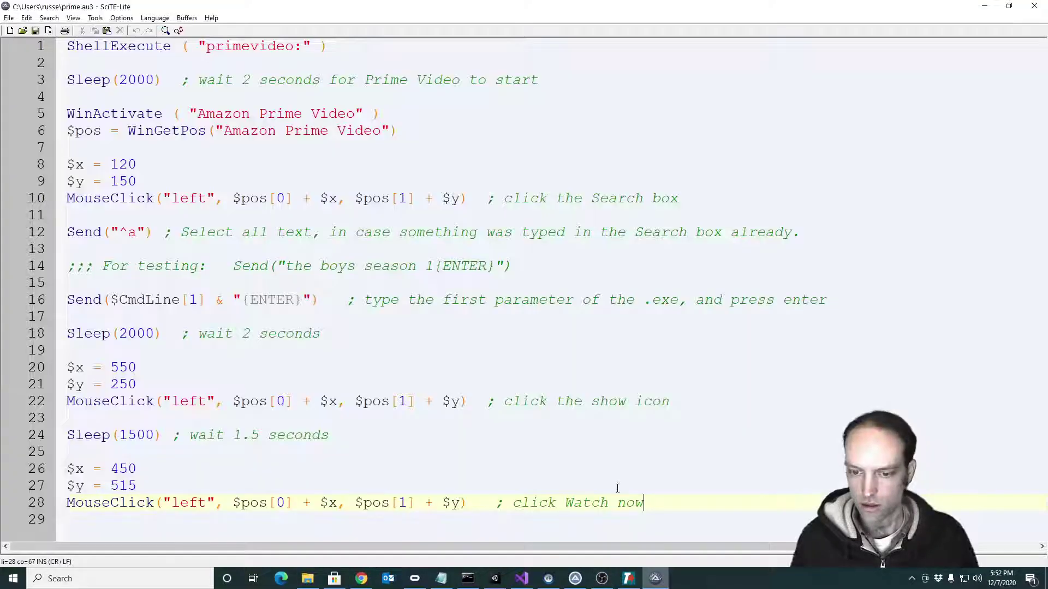
{"action": "left_click", "coordinate": [111, 46]}
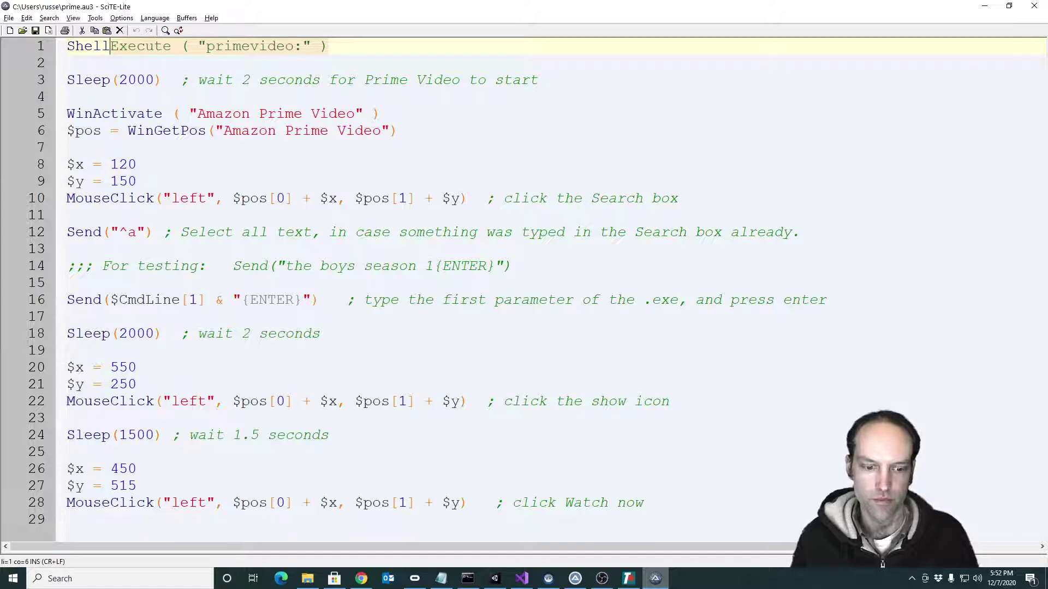
{"action": "key", "text": "F5"}
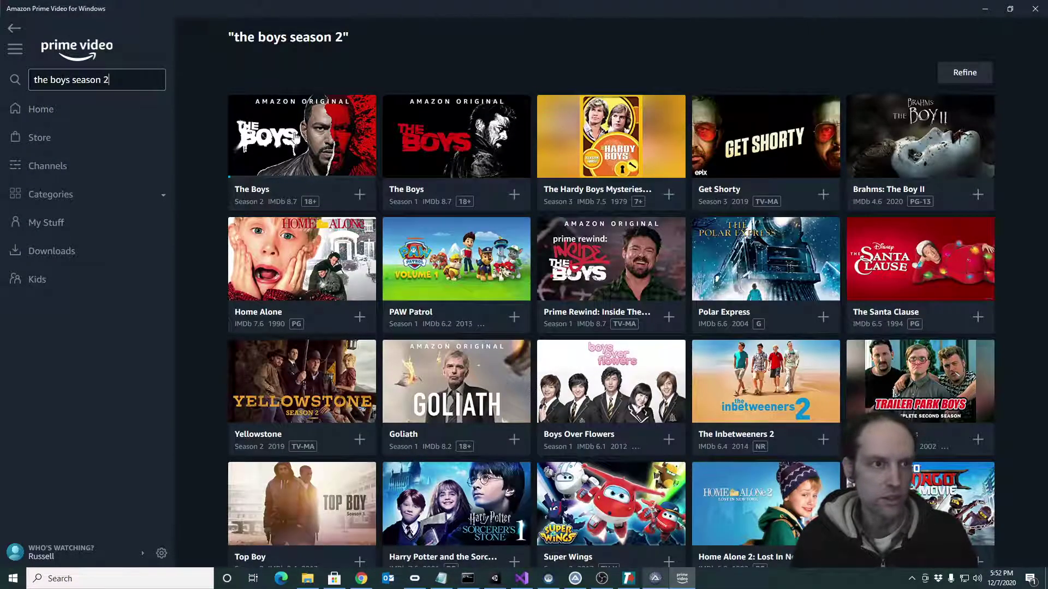
Step: Open The Boys Season 2, start episode 8, then close the player
{"action": "left_click", "coordinate": [295, 132]}
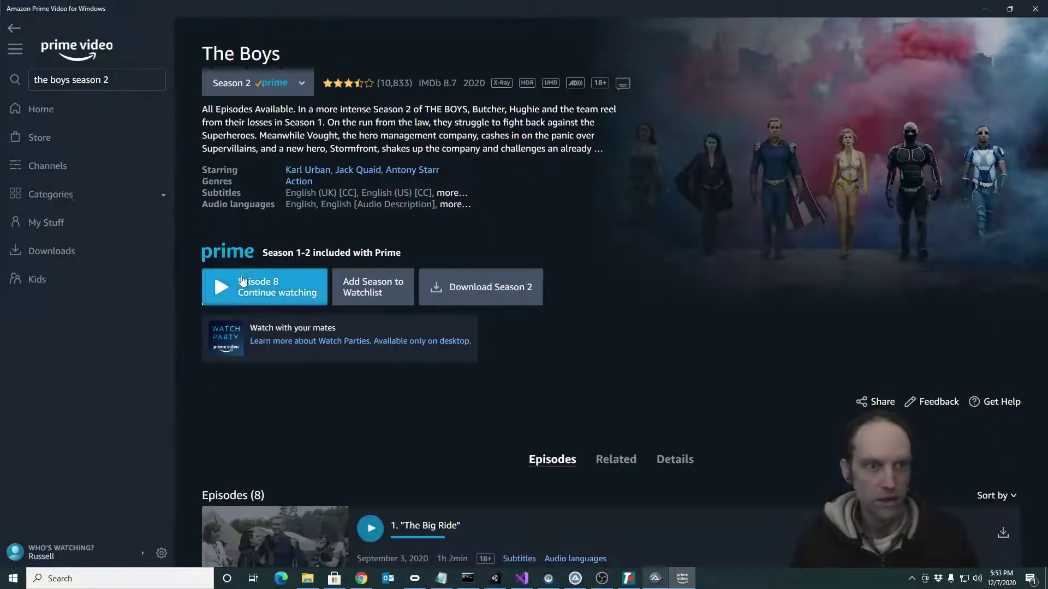
{"action": "left_click", "coordinate": [242, 279]}
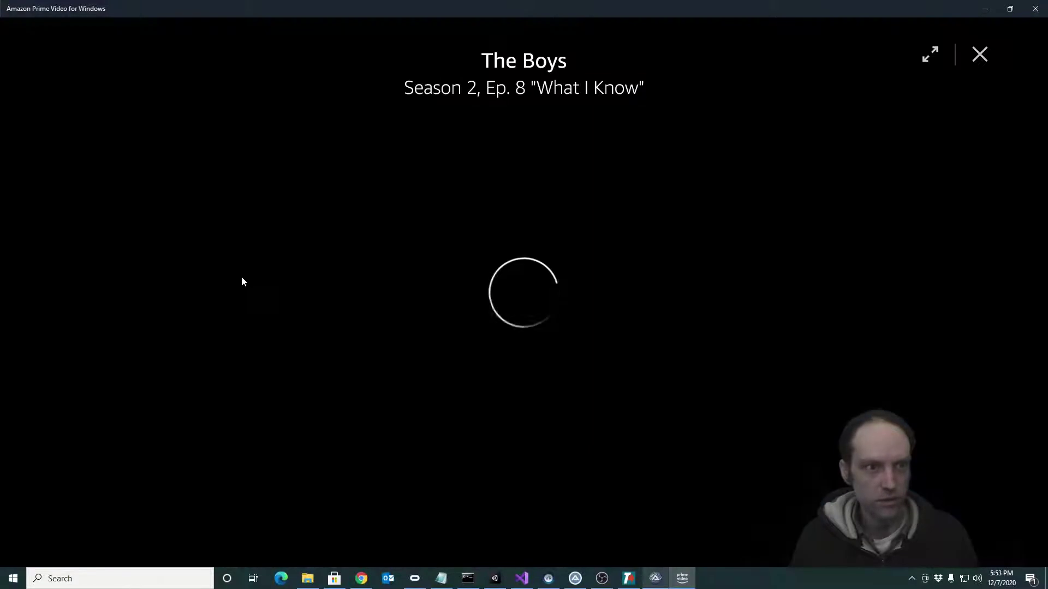
{"action": "left_click", "coordinate": [982, 59]}
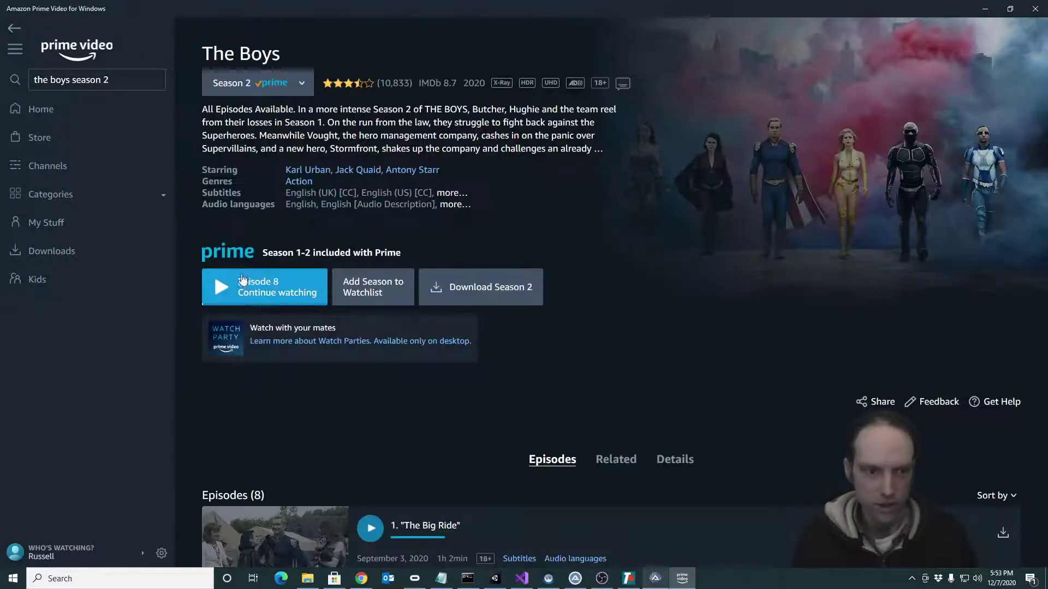
Step: Replay episode 8, close the player again, and quit Prime Video
{"action": "left_click", "coordinate": [241, 279]}
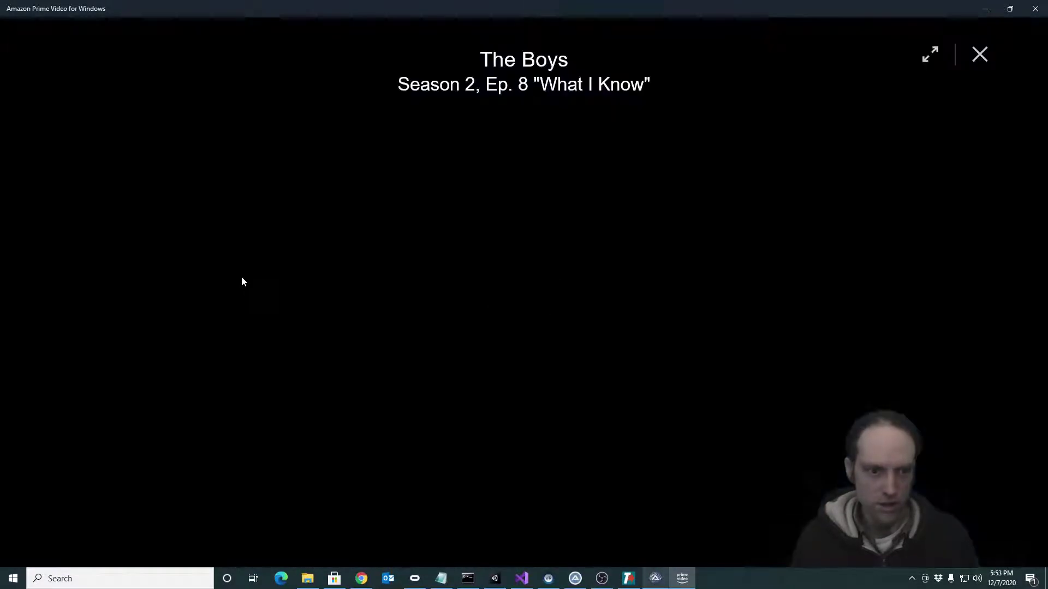
{"action": "left_click", "coordinate": [984, 60]}
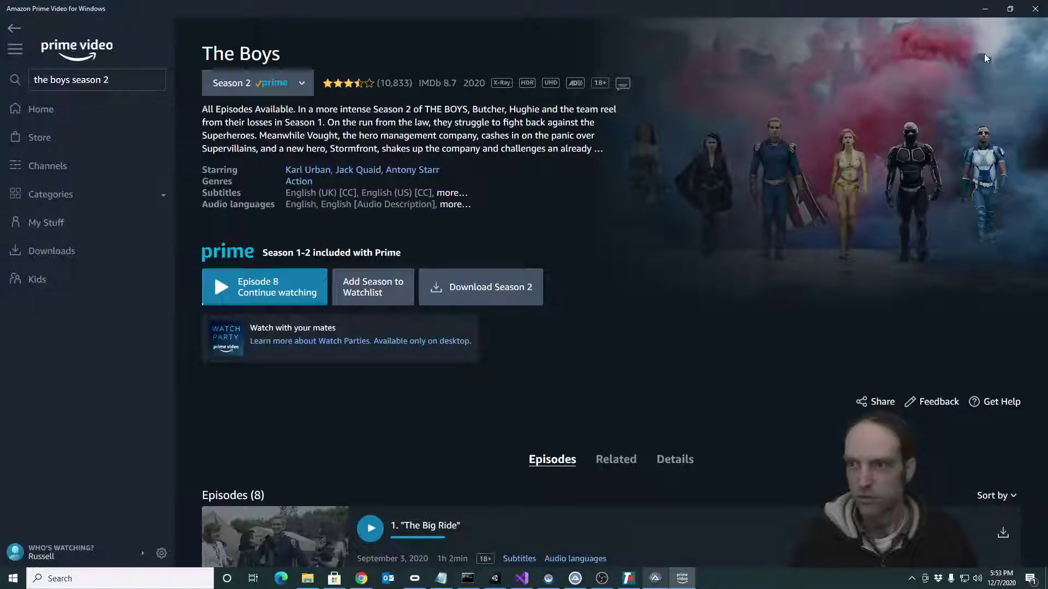
{"action": "left_click", "coordinate": [1031, 11]}
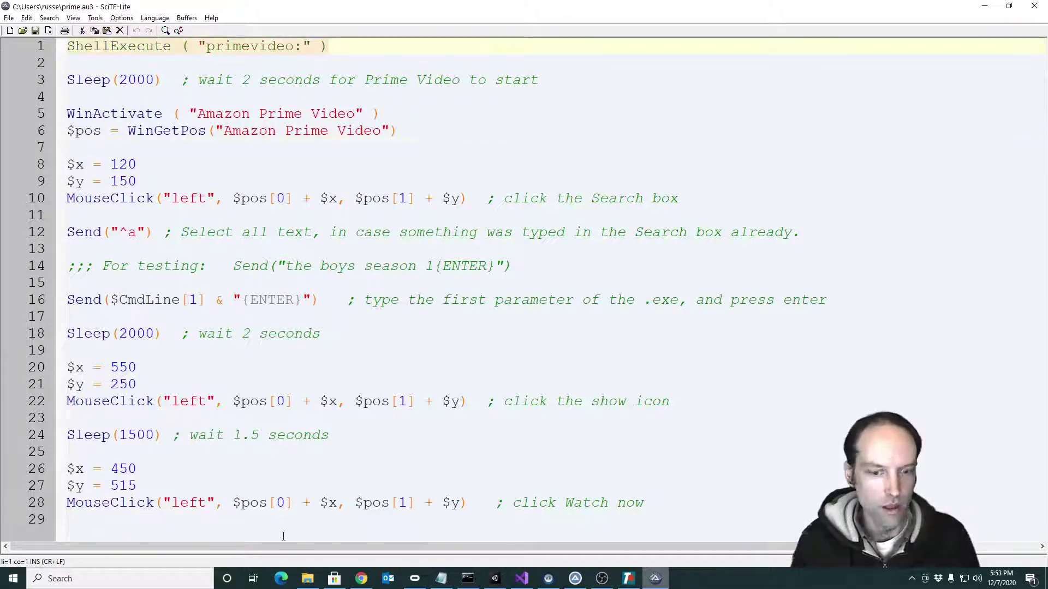
Step: Rerun the recalled prime command with 'rango' in place of 'mr robot'
{"action": "left_click", "coordinate": [468, 578]}
{"action": "key", "text": "Up"}
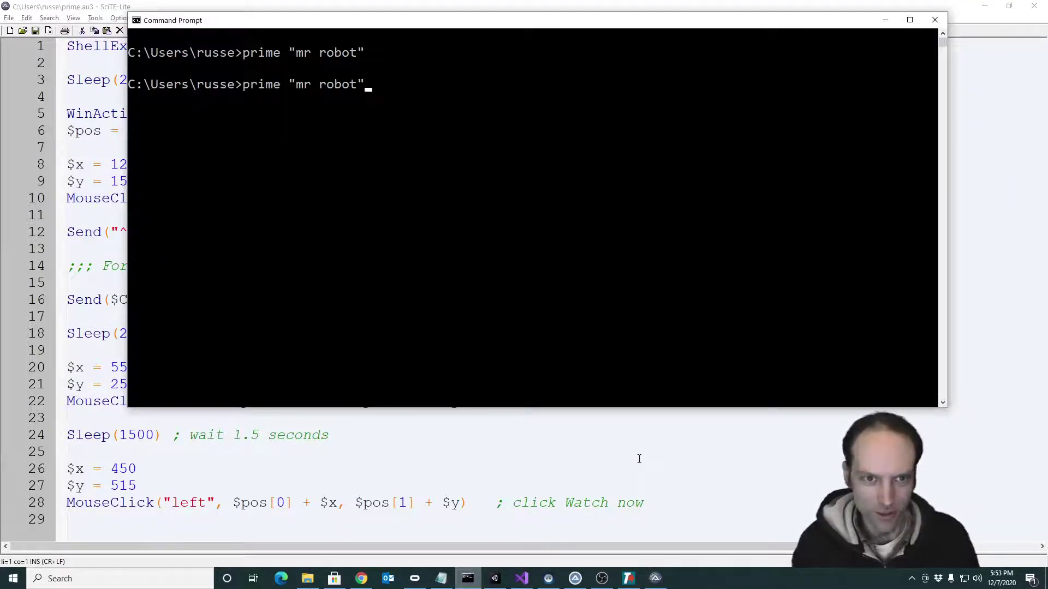
{"action": "key", "text": "BackSpace"}
{"action": "key", "text": "BackSpace"}
{"action": "key", "text": "BackSpace"}
{"action": "key", "text": "BackSpace"}
{"action": "key", "text": "BackSpace"}
{"action": "key", "text": "BackSpace"}
{"action": "key", "text": "BackSpace"}
{"action": "type", "text": "rango"}
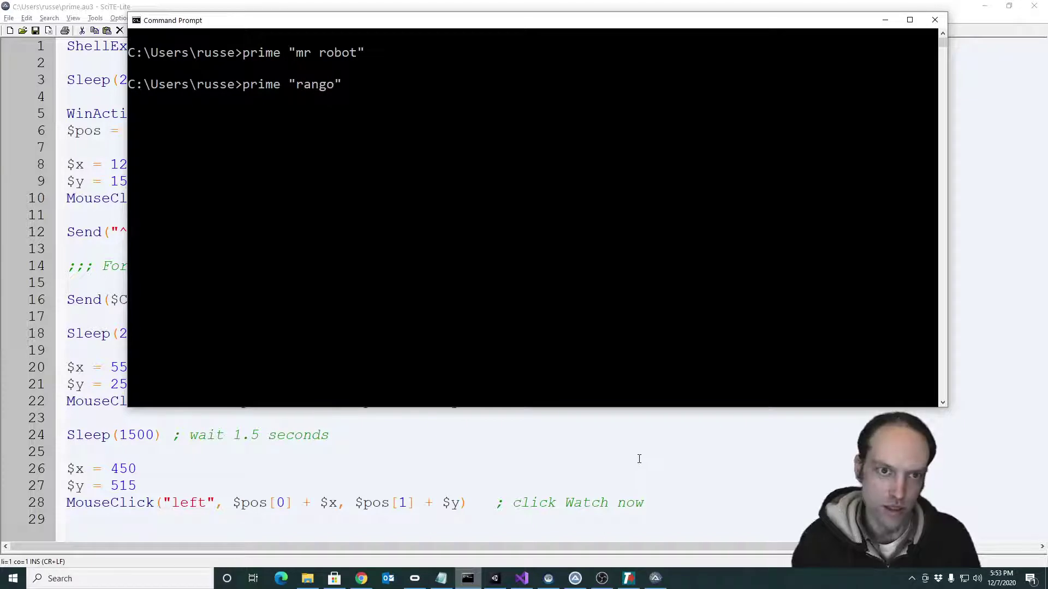
{"action": "key", "text": "Return"}
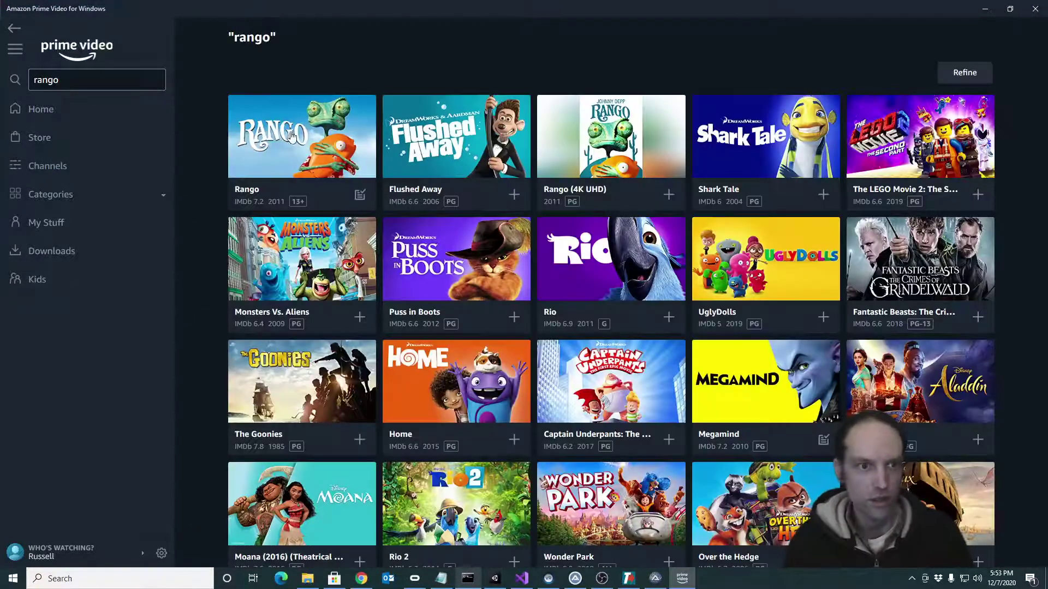
Step: Open the Rango result, start playback, then close the player and Prime Video
{"action": "left_click", "coordinate": [296, 137]}
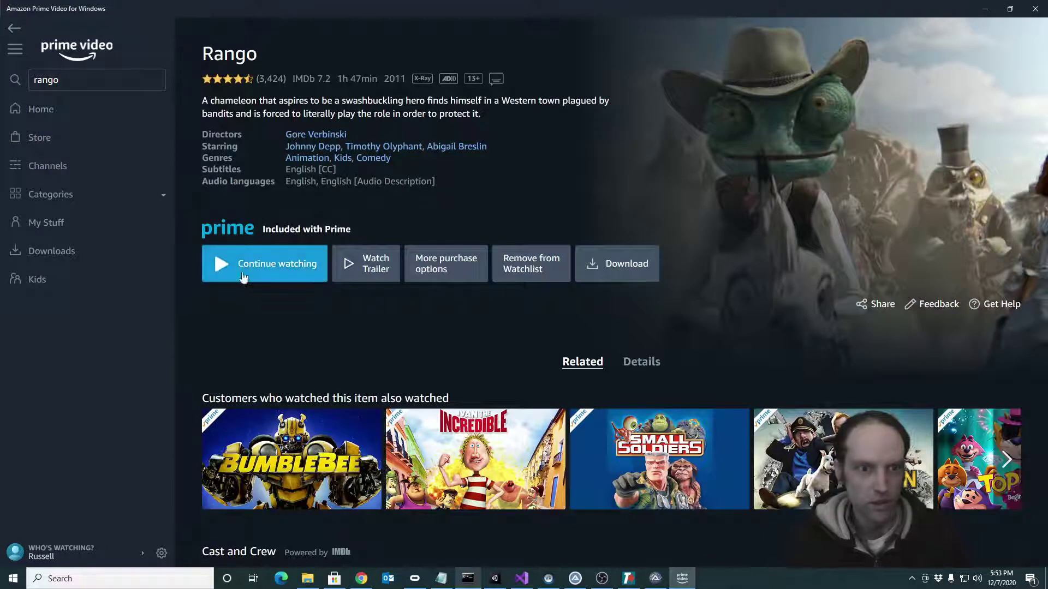
{"action": "left_click", "coordinate": [241, 279]}
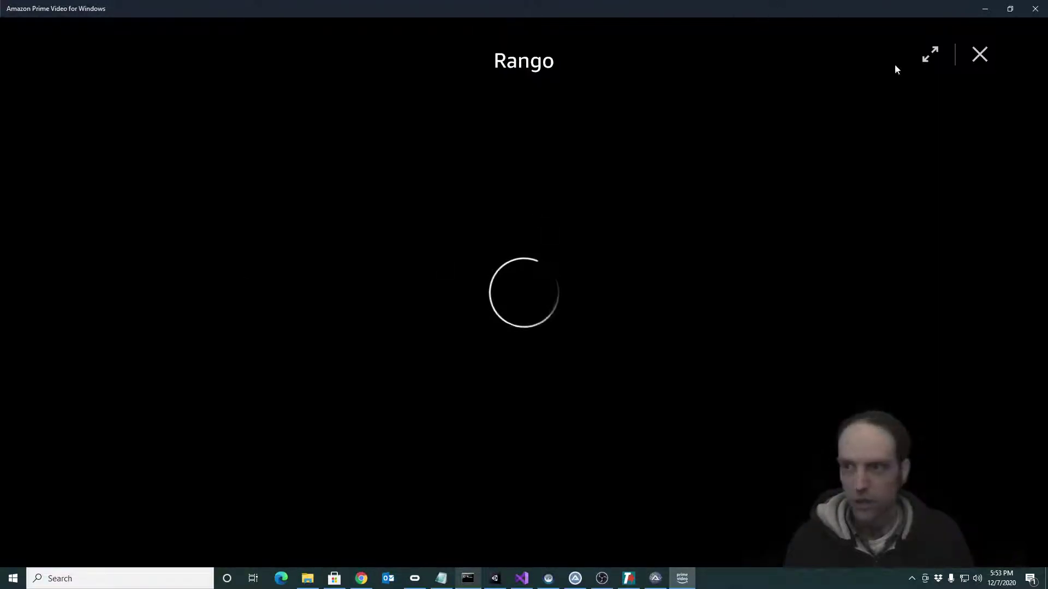
{"action": "left_click", "coordinate": [993, 61]}
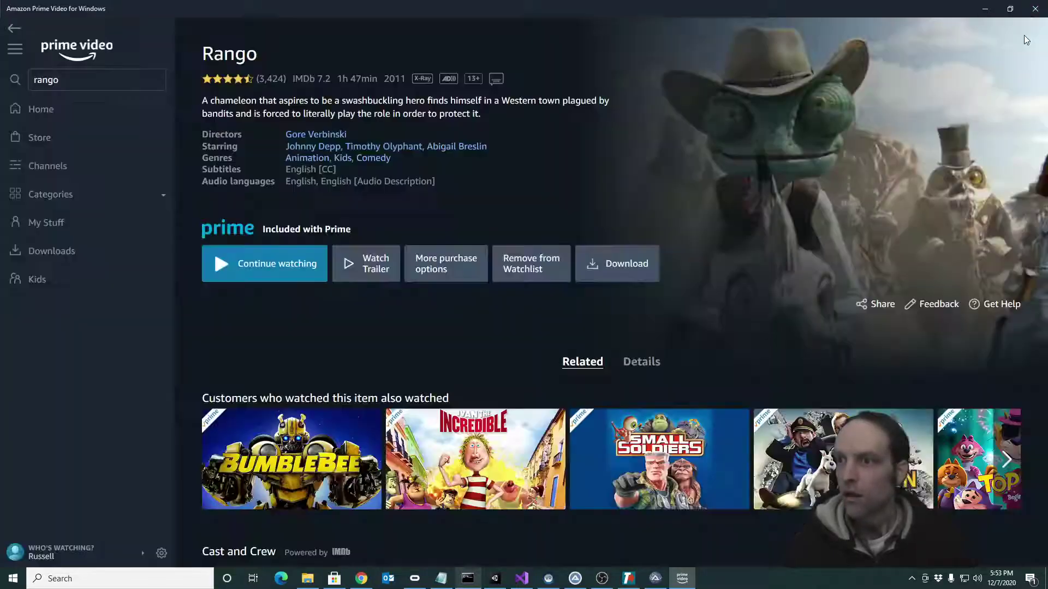
{"action": "left_click", "coordinate": [1033, 10]}
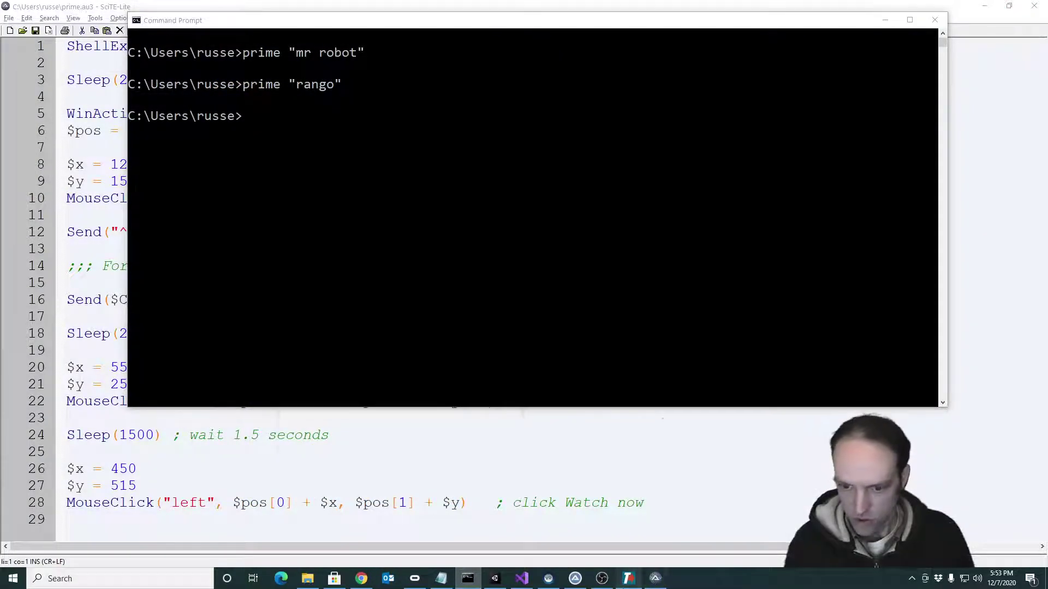
{"action": "scroll", "coordinate": [432, 355], "scroll_direction": "down", "scroll_amount": 1}
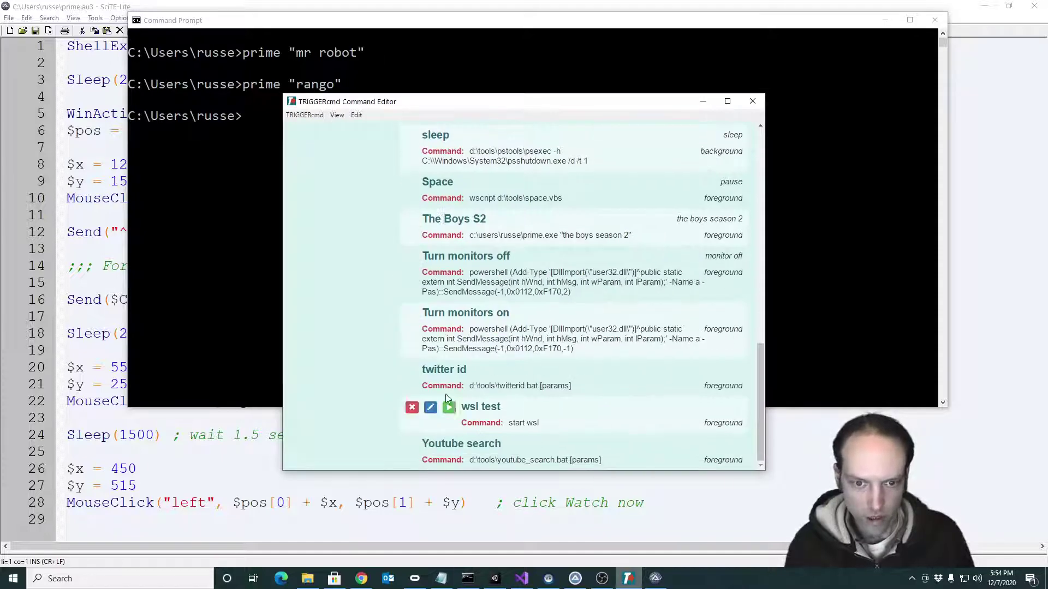
{"action": "scroll", "coordinate": [446, 389], "scroll_direction": "up", "scroll_amount": 5}
{"action": "scroll", "coordinate": [446, 390], "scroll_direction": "down", "scroll_amount": 2}
Step: Open The Boys S2 command and inspect its voice phrase and prime.exe 'the boys season 2' command
{"action": "left_click", "coordinate": [430, 381]}
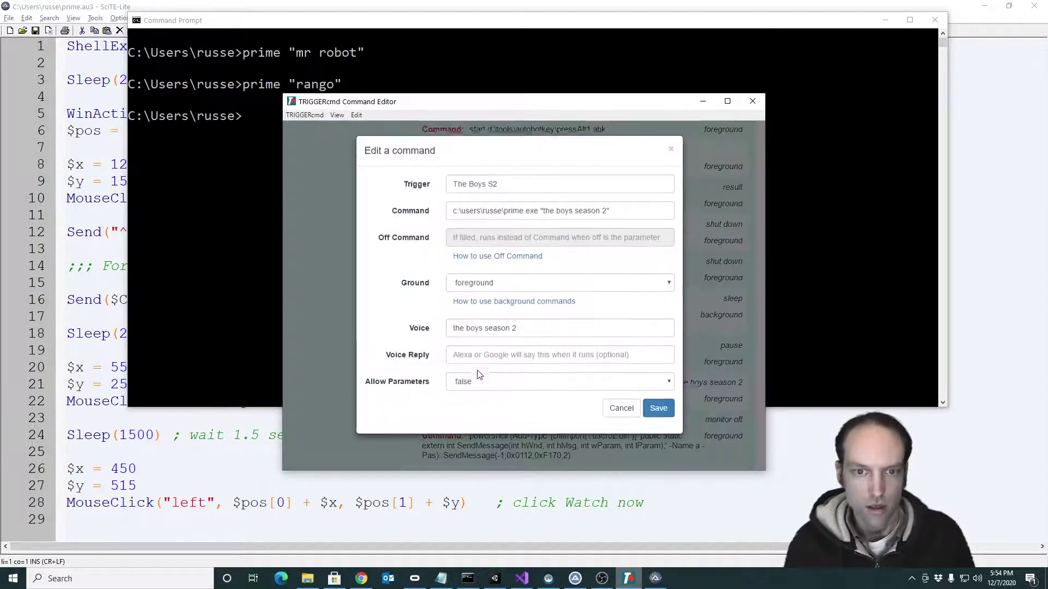
{"action": "mouse_move", "coordinate": [541, 329]}
{"action": "left_mouse_down"}
{"action": "mouse_move", "coordinate": [419, 331]}
{"action": "mouse_move", "coordinate": [450, 331]}
{"action": "left_mouse_up"}
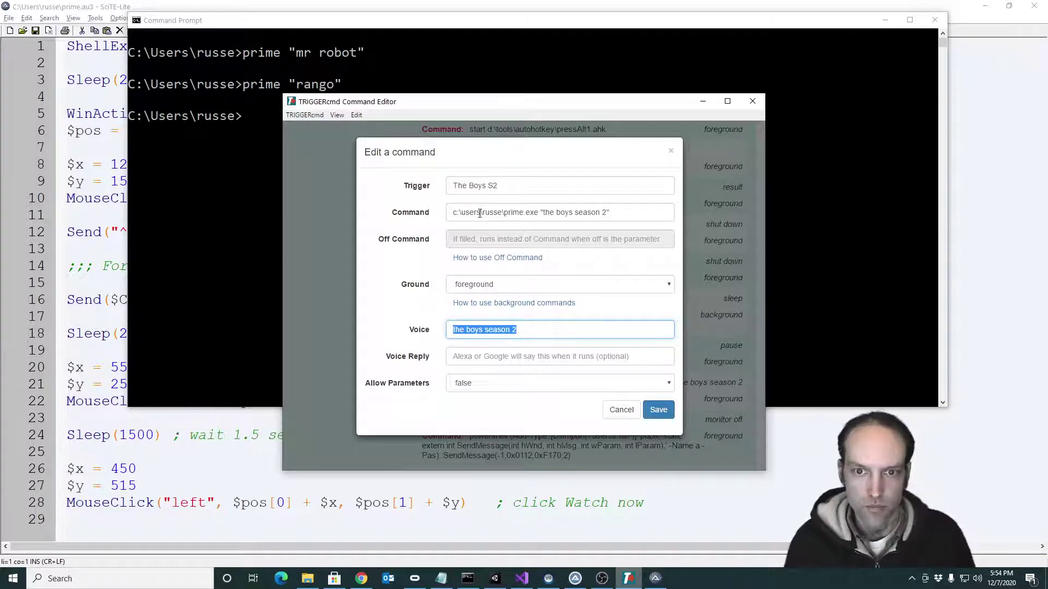
{"action": "left_click_drag", "start_coordinate": [537, 213], "coordinate": [449, 214]}
{"action": "left_click", "coordinate": [564, 212]}
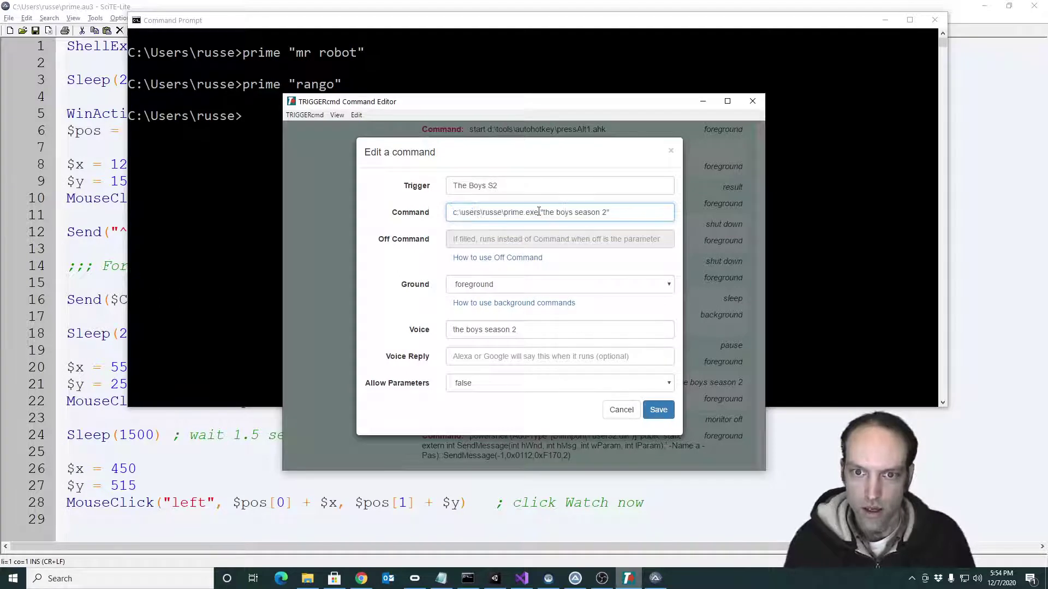
{"action": "left_click_drag", "start_coordinate": [503, 212], "coordinate": [424, 216]}
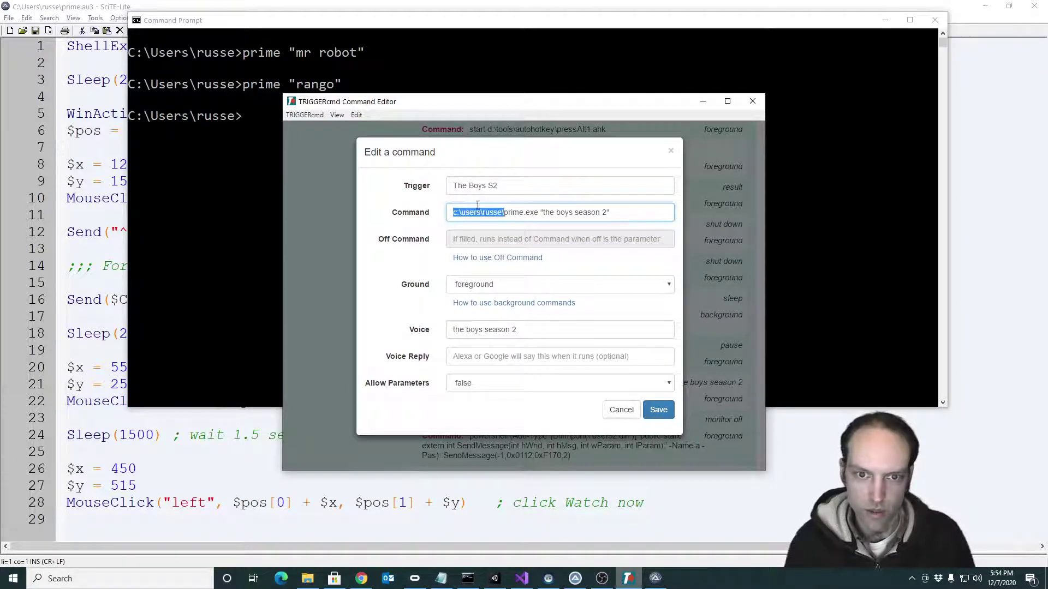
{"action": "key", "text": "Right"}
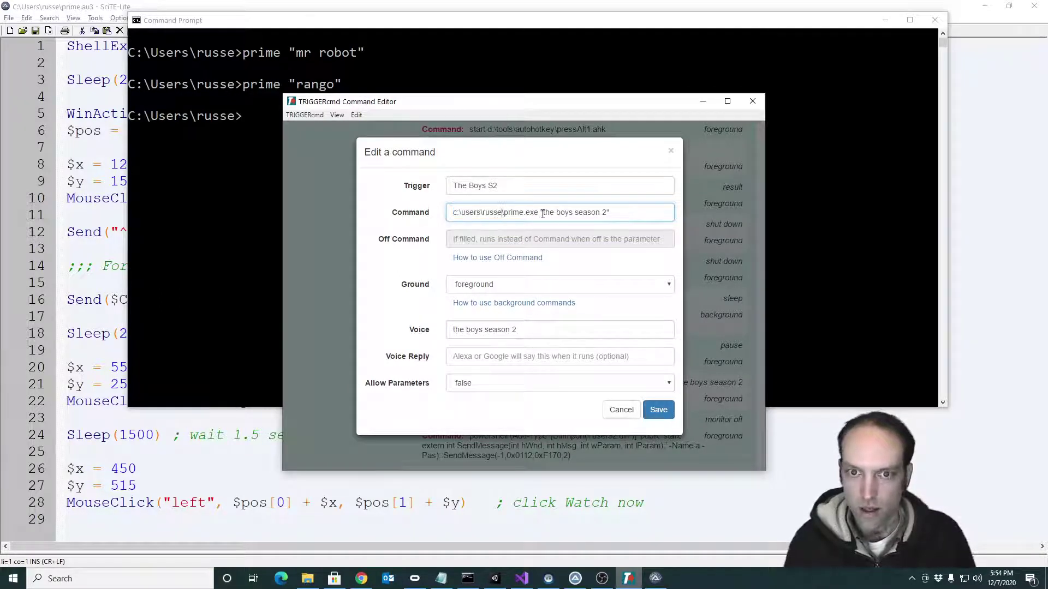
{"action": "left_click_drag", "start_coordinate": [554, 212], "coordinate": [613, 212]}
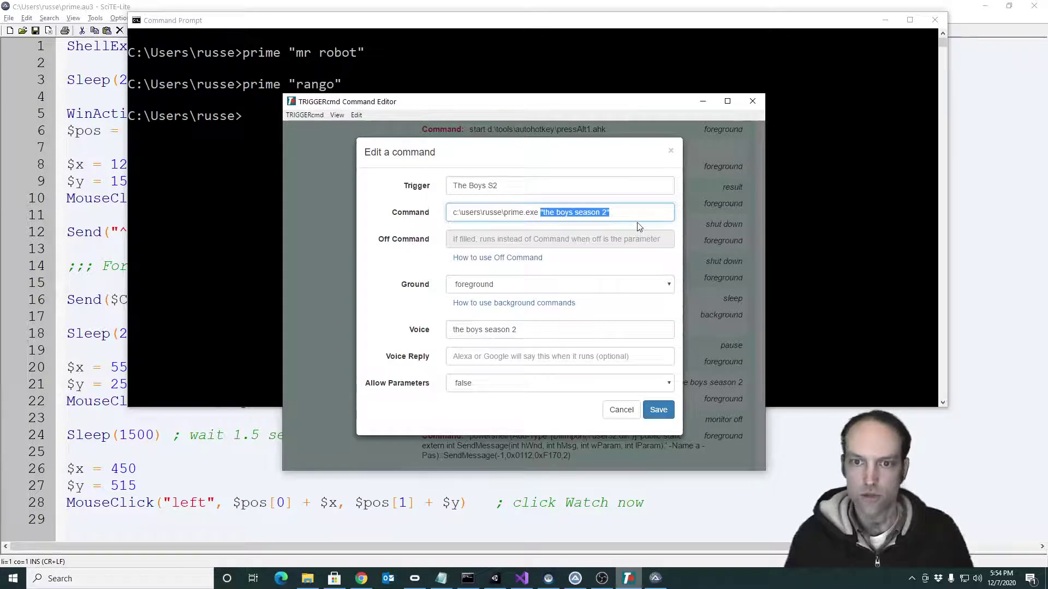
Step: Cancel the edit, run The Boys S2 command, and close Prime Video once results appear
{"action": "left_click", "coordinate": [620, 410]}
{"action": "mouse_move", "coordinate": [493, 391]}
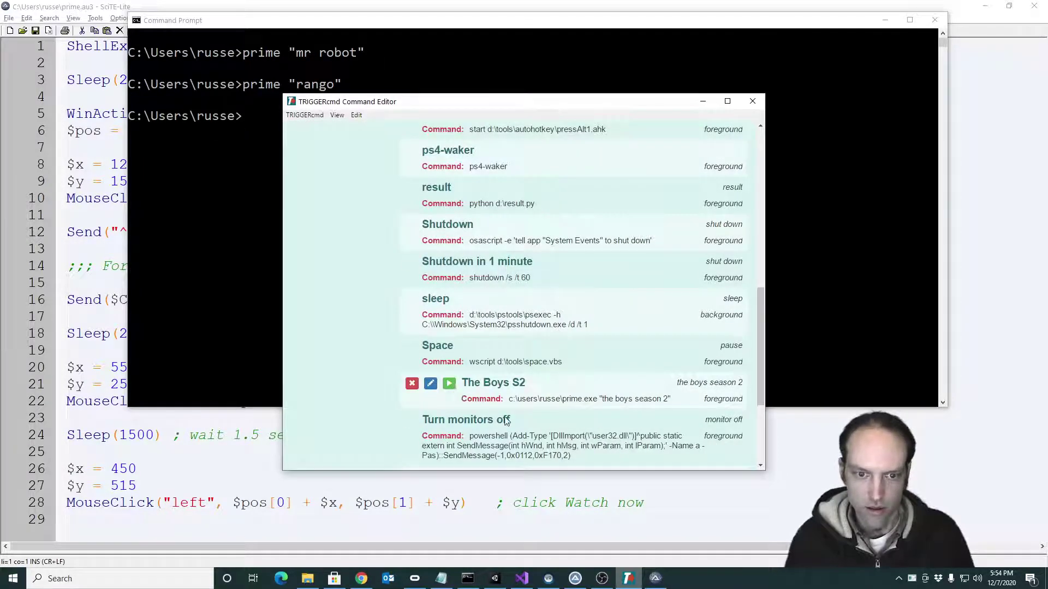
{"action": "left_click", "coordinate": [450, 384]}
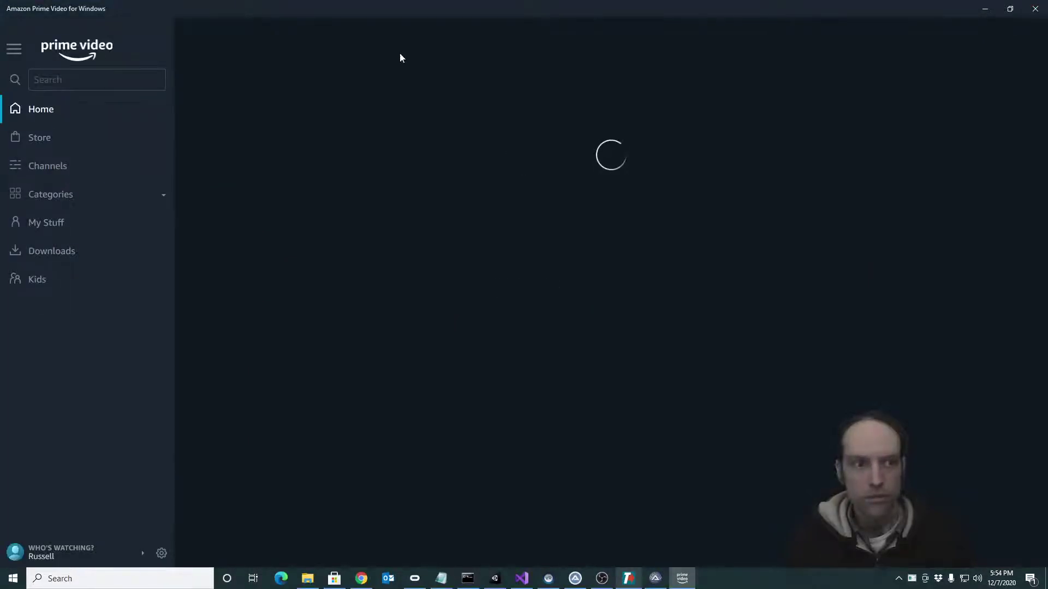
{"action": "key", "text": "Return"}
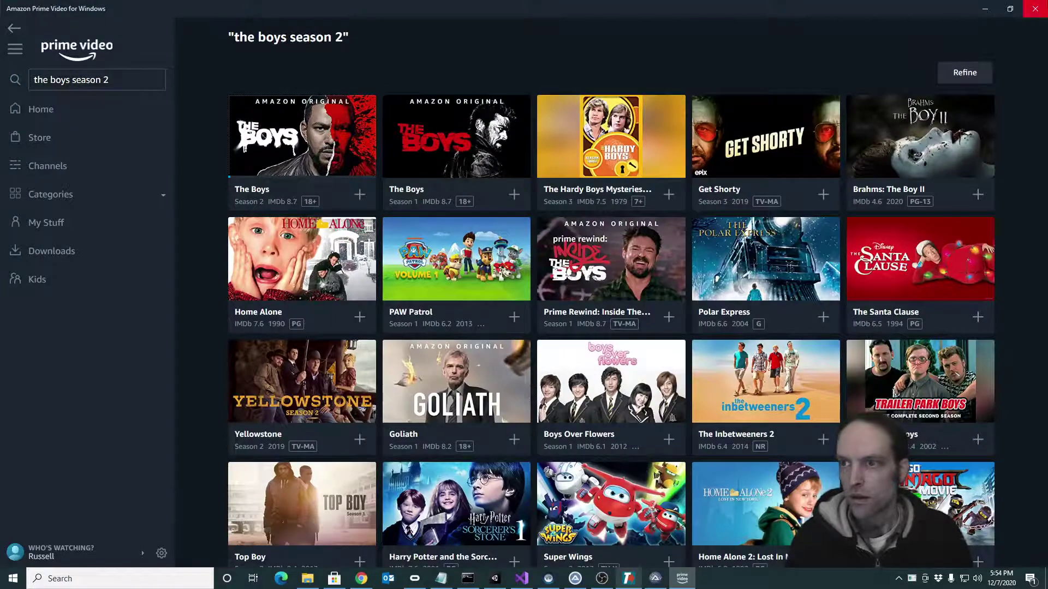
{"action": "key", "text": "alt+F4"}
Step: Bring Command Prompt and prime.au3 forward, then show the Start Netflix app thread in Chrome
{"action": "left_click", "coordinate": [208, 320]}
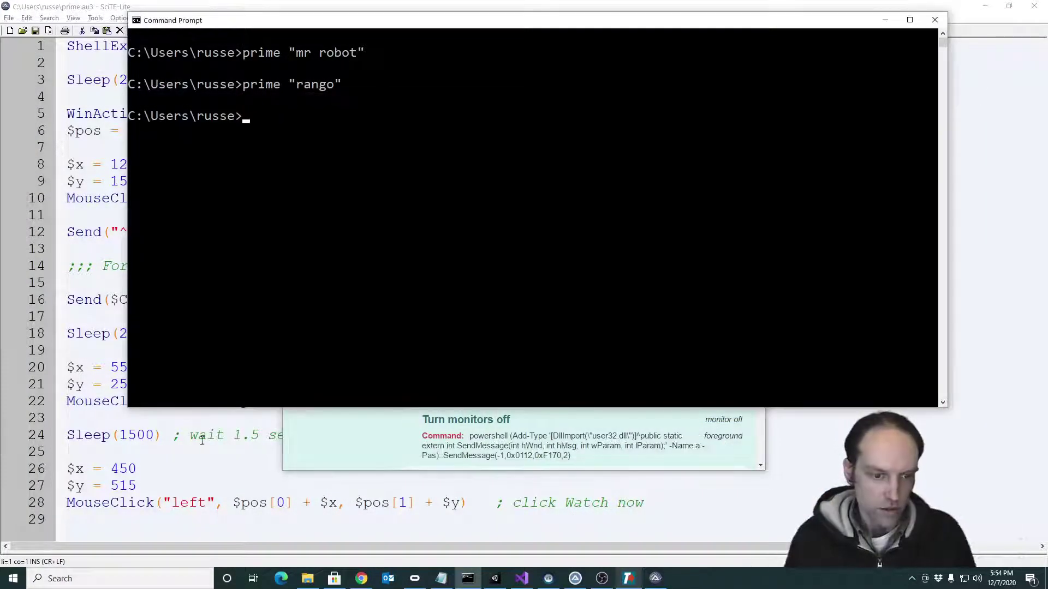
{"action": "left_click", "coordinate": [235, 457]}
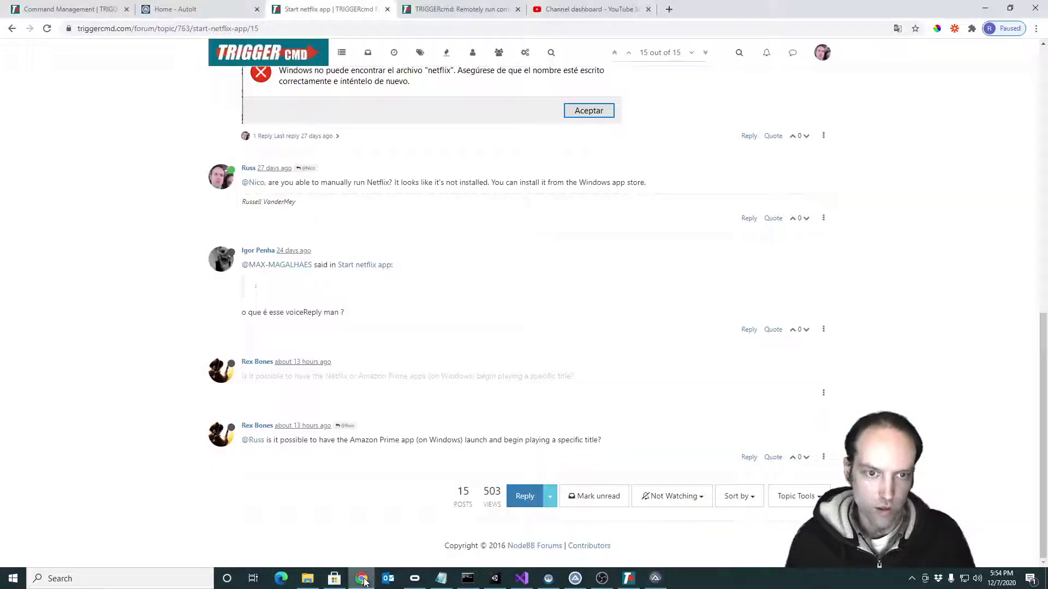
{"action": "left_click", "coordinate": [361, 579]}
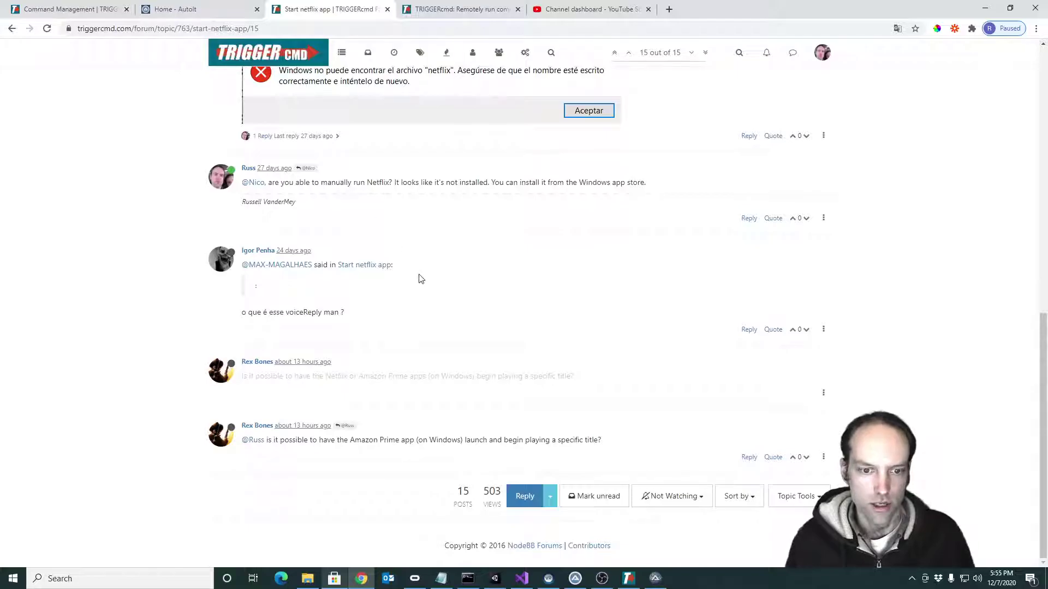
{"action": "key", "text": "alt+Tab"}
{"action": "key", "text": "alt+Tab"}
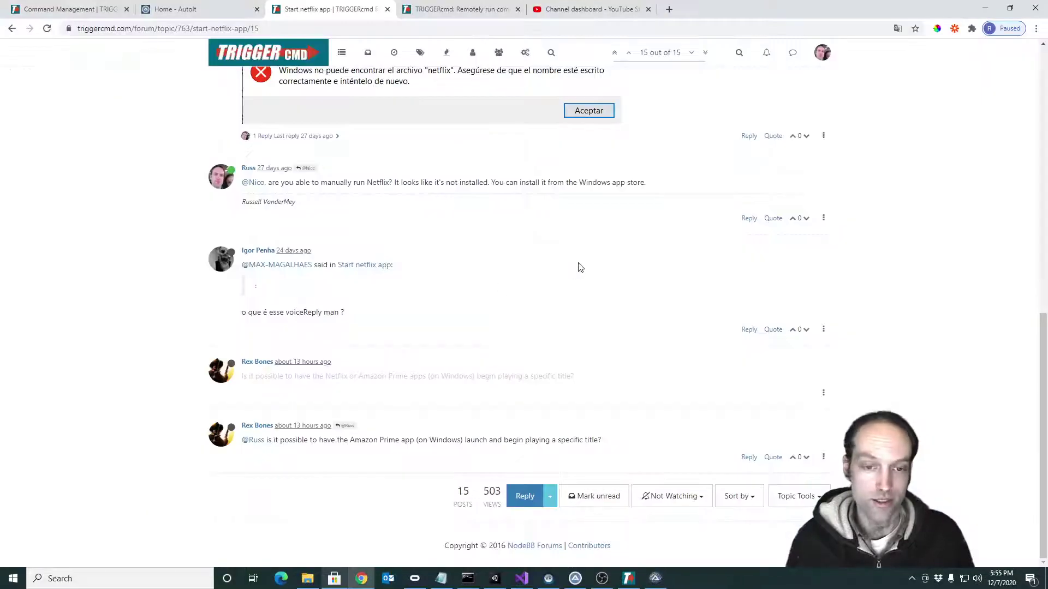